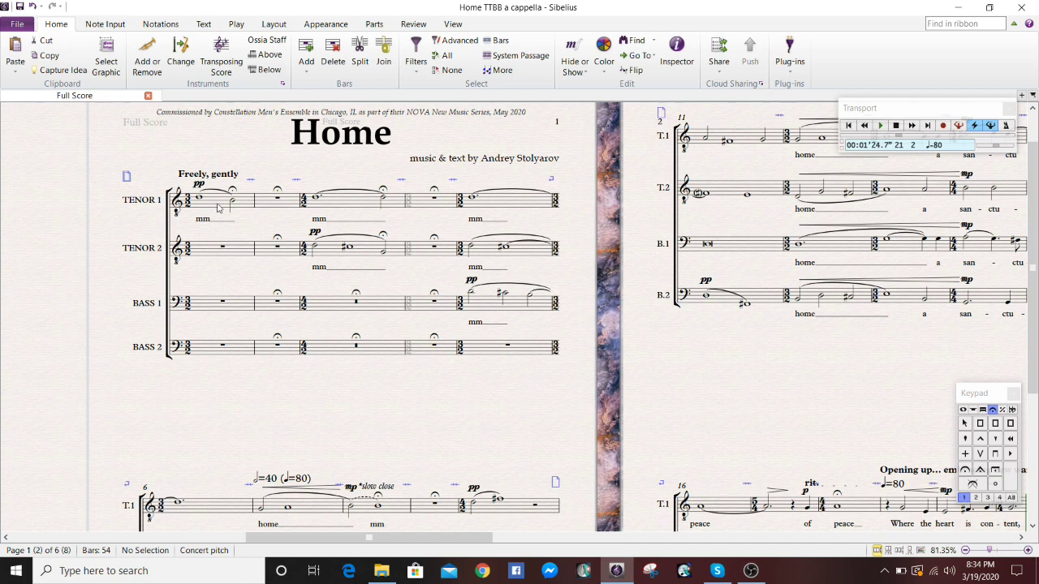
# - Select Tenor 1 through Bass 2 from bar 1 to the end of the score
pyautogui.click(216, 209)
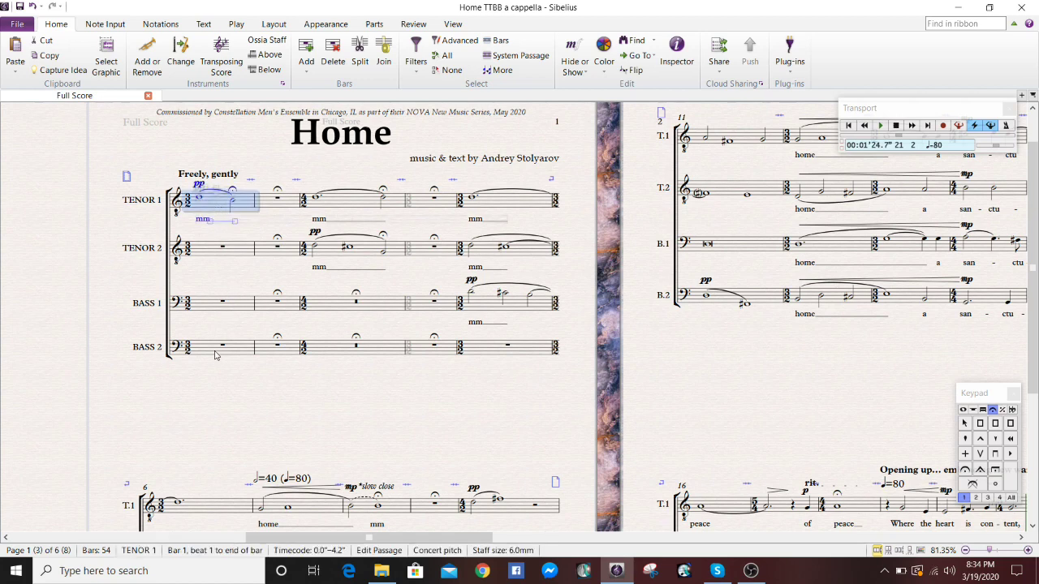
pyautogui.scroll(1, 217, 325)
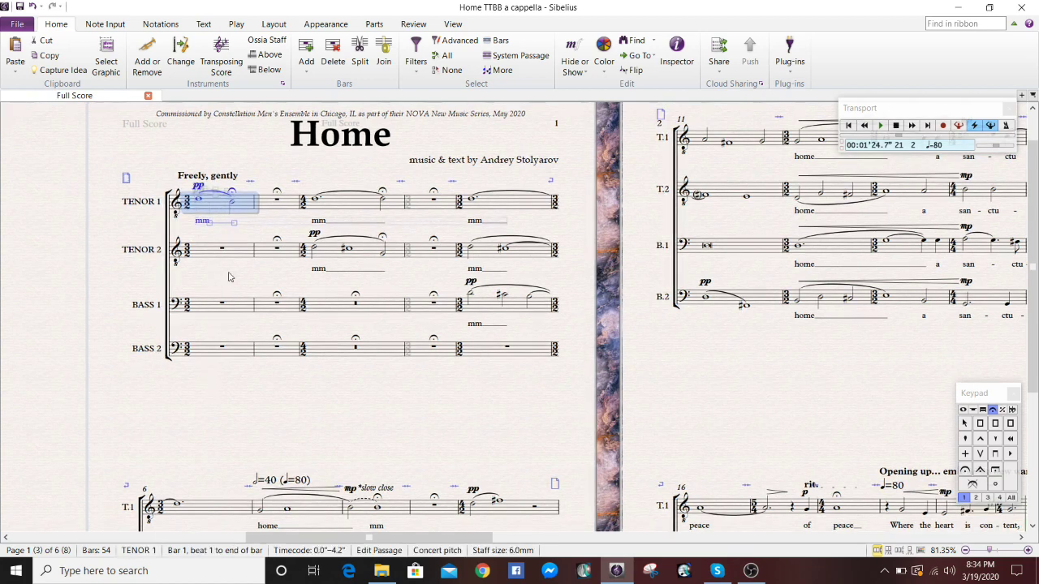
pyautogui.click(256, 154)
pyautogui.click(218, 200)
pyautogui.keyDown('shift'); pyautogui.click(213, 354); pyautogui.keyUp('shift')
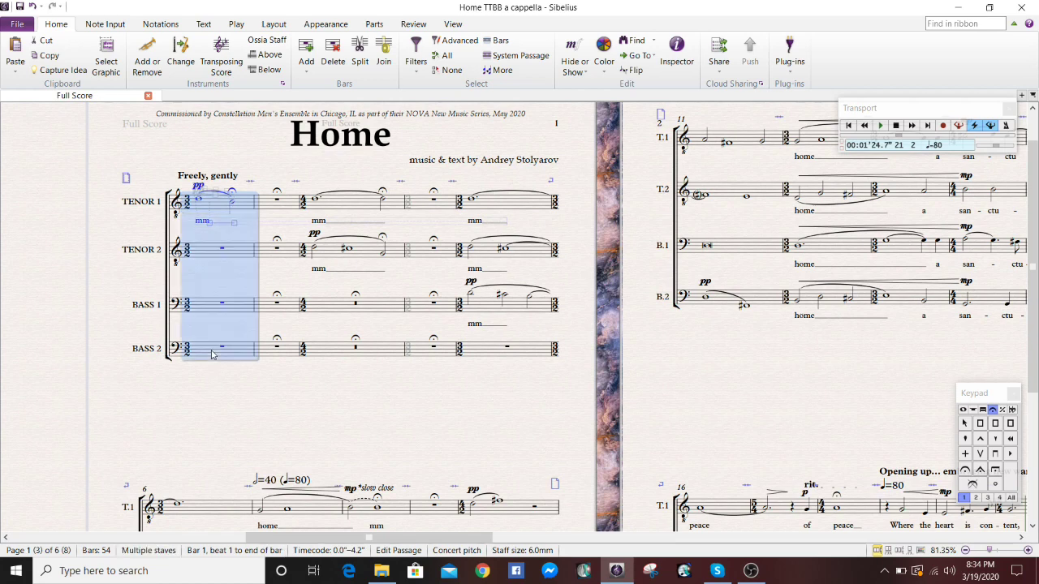
pyautogui.hotkey('ctrl', 'shift', 'End')
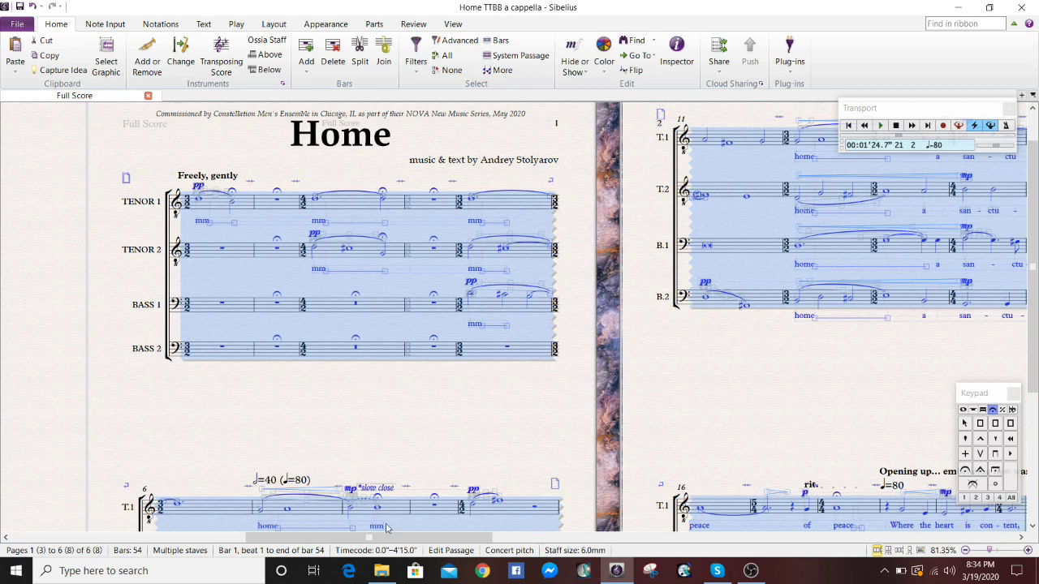
pyautogui.moveTo(396, 538); pyautogui.dragTo(644, 538)
# - Show the Layout options and clear the score selection
pyautogui.click(274, 25)
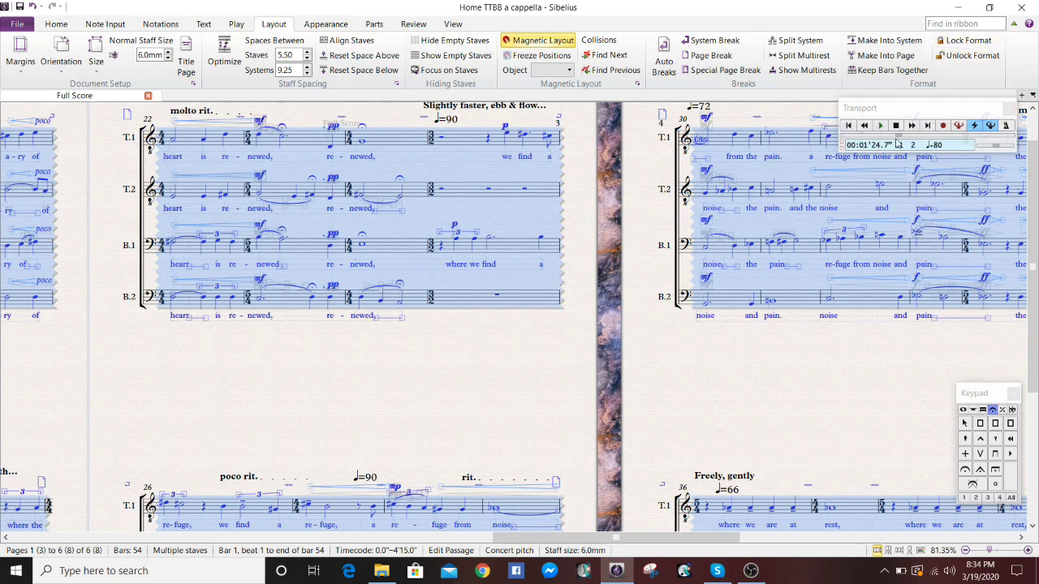
pyautogui.click(464, 383)
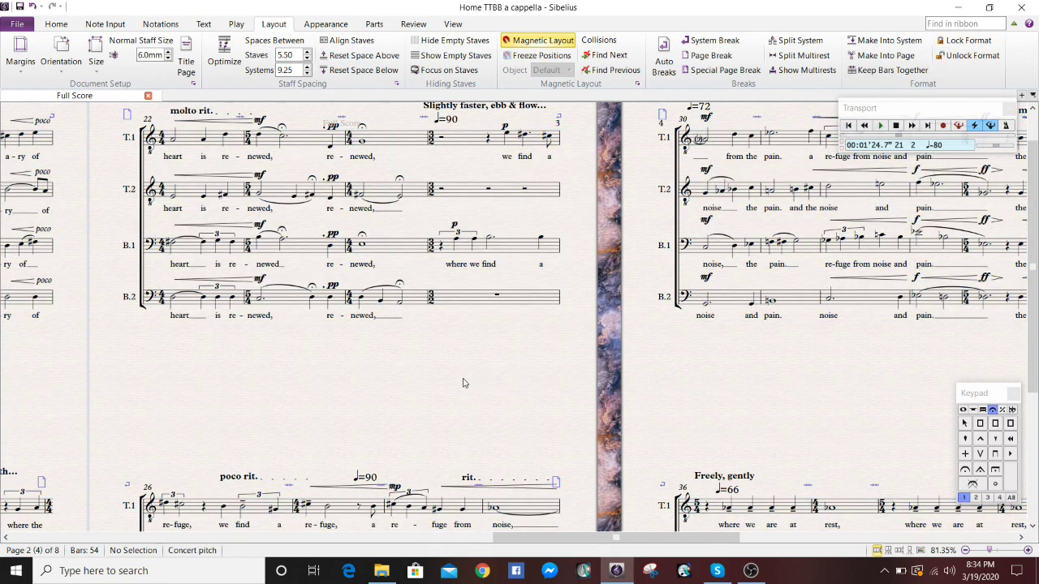
pyautogui.hscroll(-5, 463, 383)
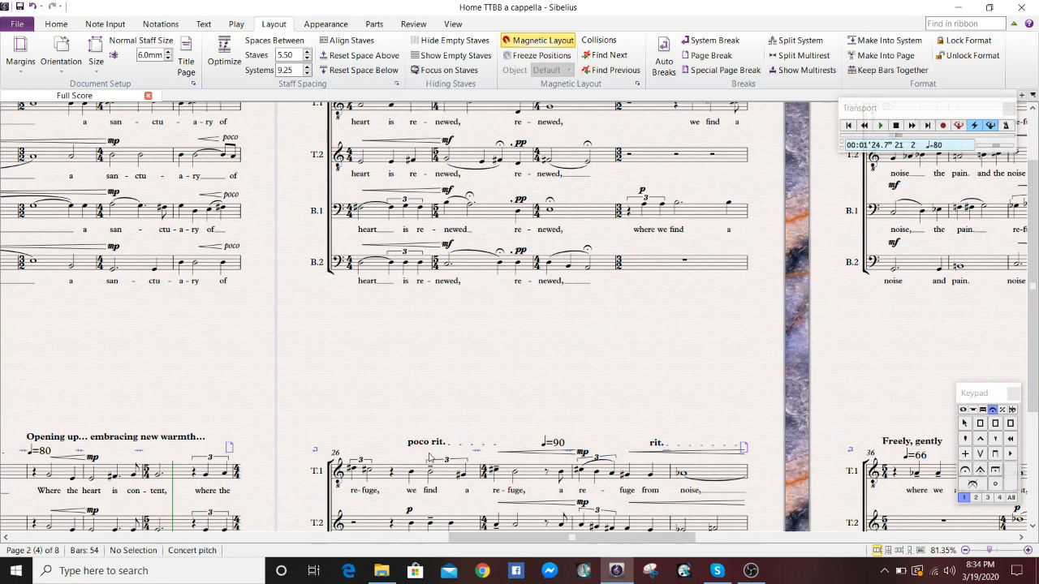
pyautogui.hscroll(-10, 455, 438)
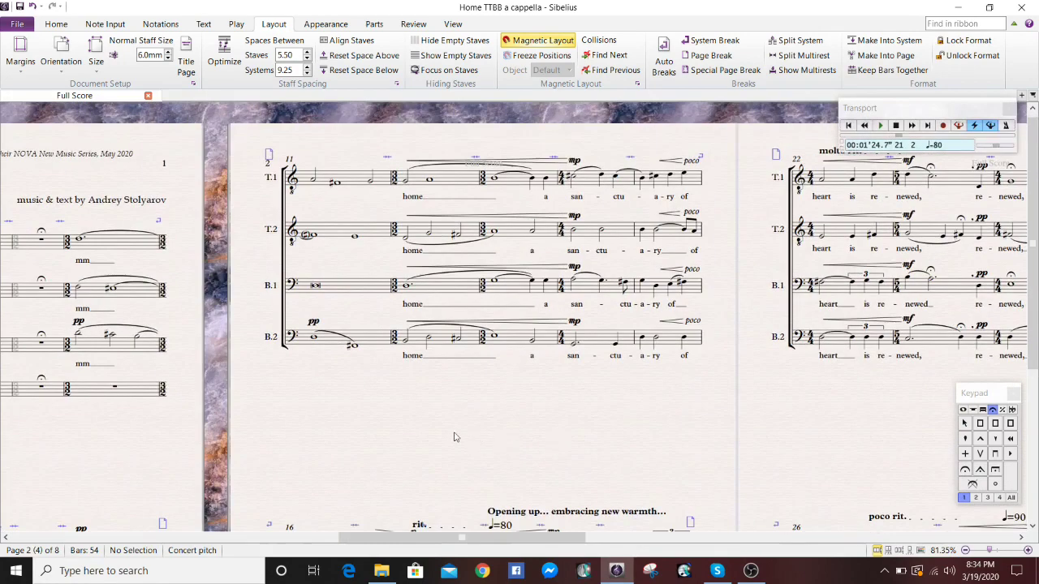
pyautogui.hscroll(-10, 455, 438)
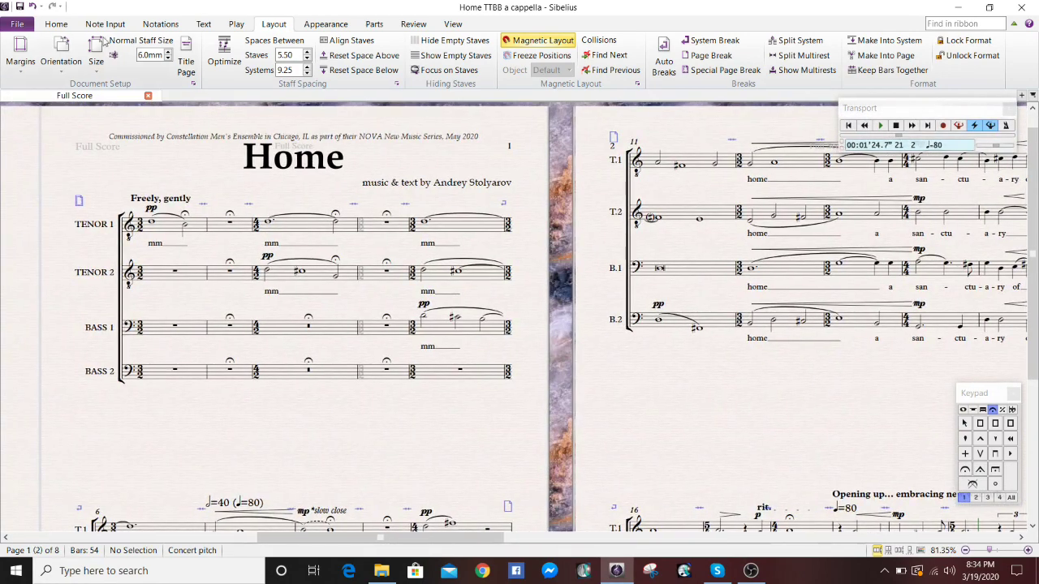
# - Add a Piano from the instrument list and move it below Bass 2 in the staff order
pyautogui.click(56, 24)
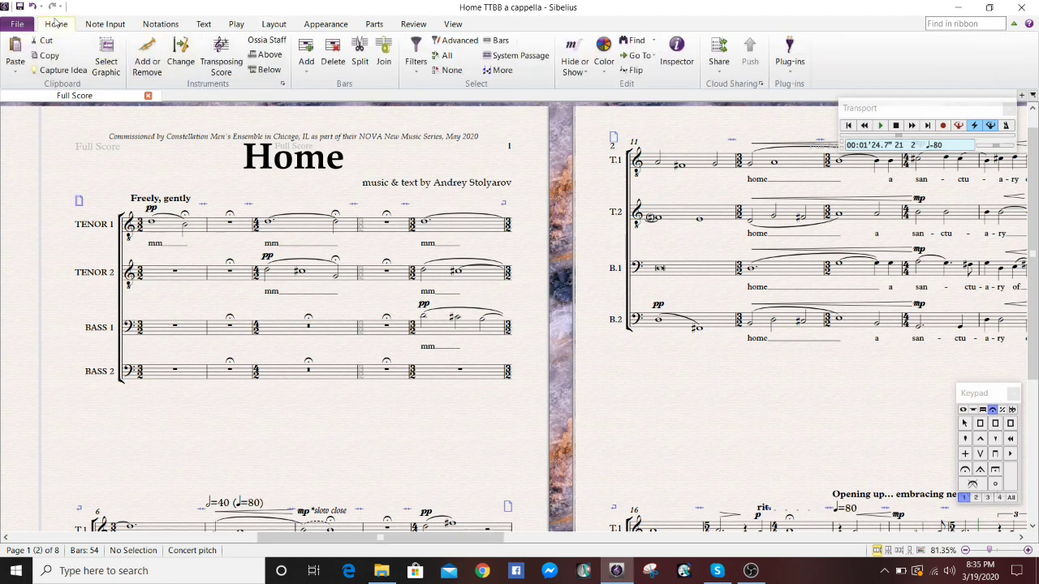
pyautogui.click(148, 55)
pyautogui.click(380, 390)
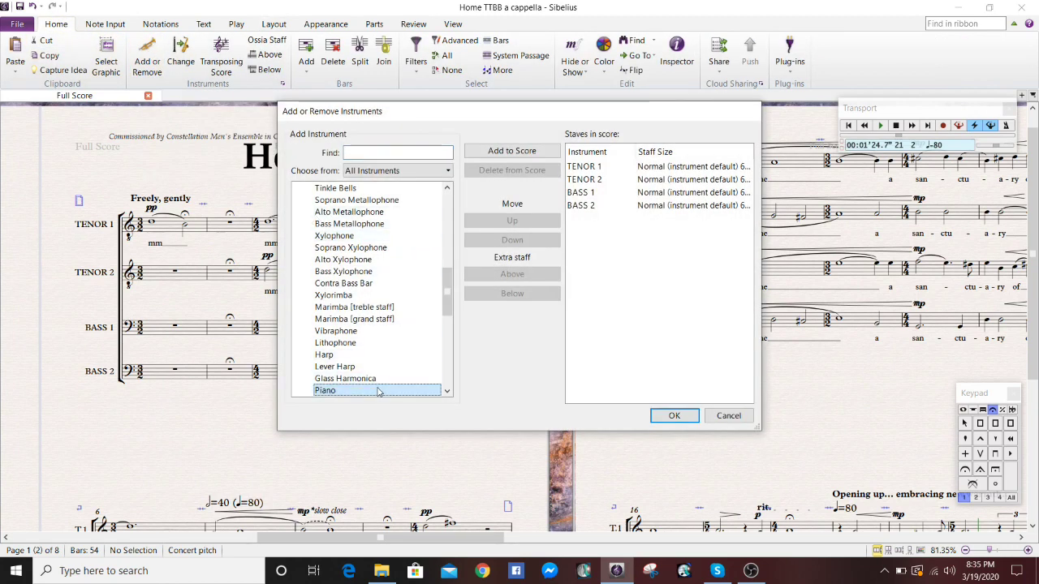
pyautogui.click(520, 151)
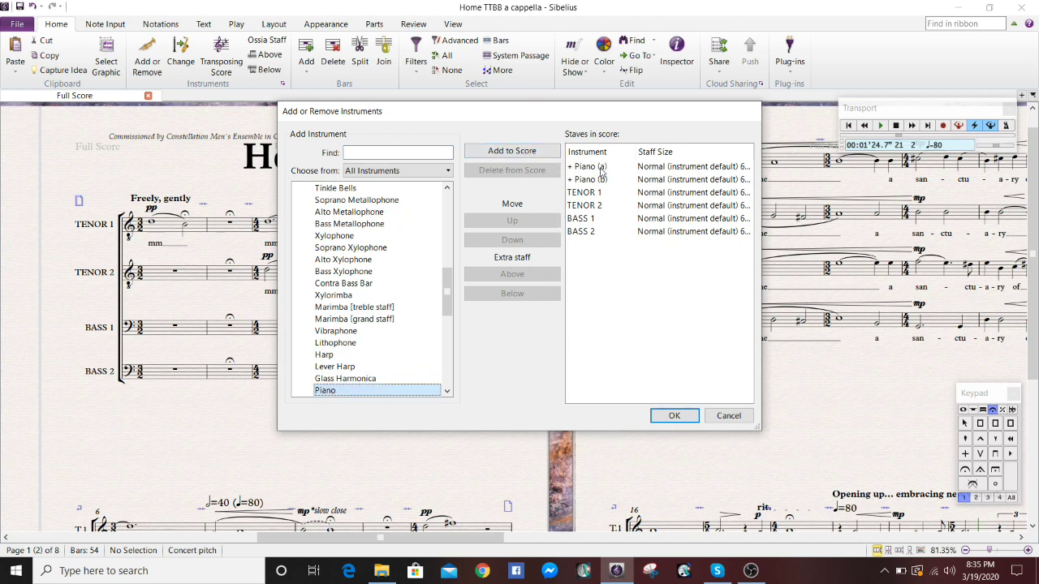
pyautogui.click(596, 168)
pyautogui.click(534, 240)
pyautogui.click(536, 241)
pyautogui.click(535, 241)
pyautogui.click(535, 241)
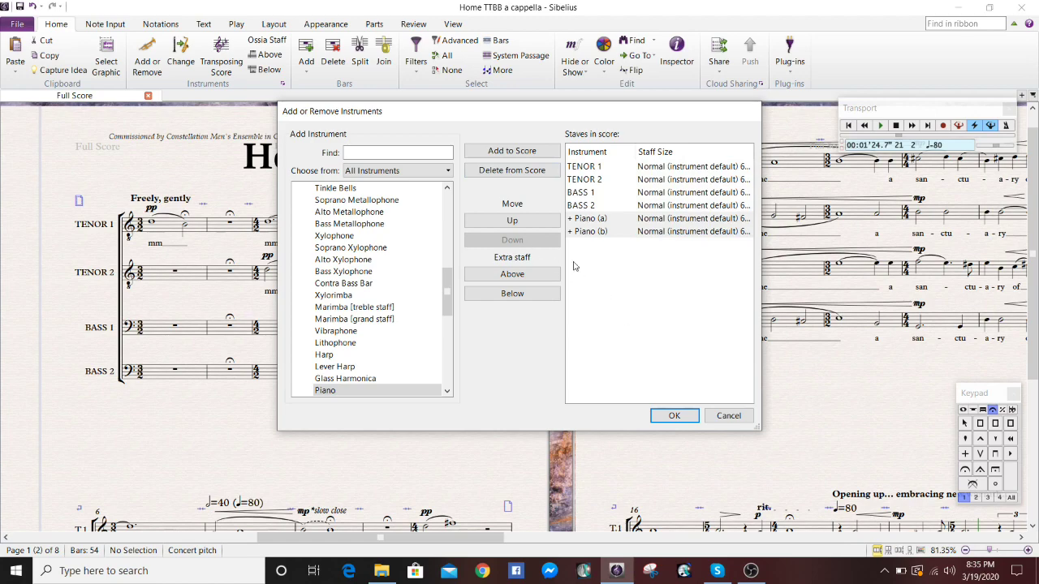
pyautogui.click(672, 416)
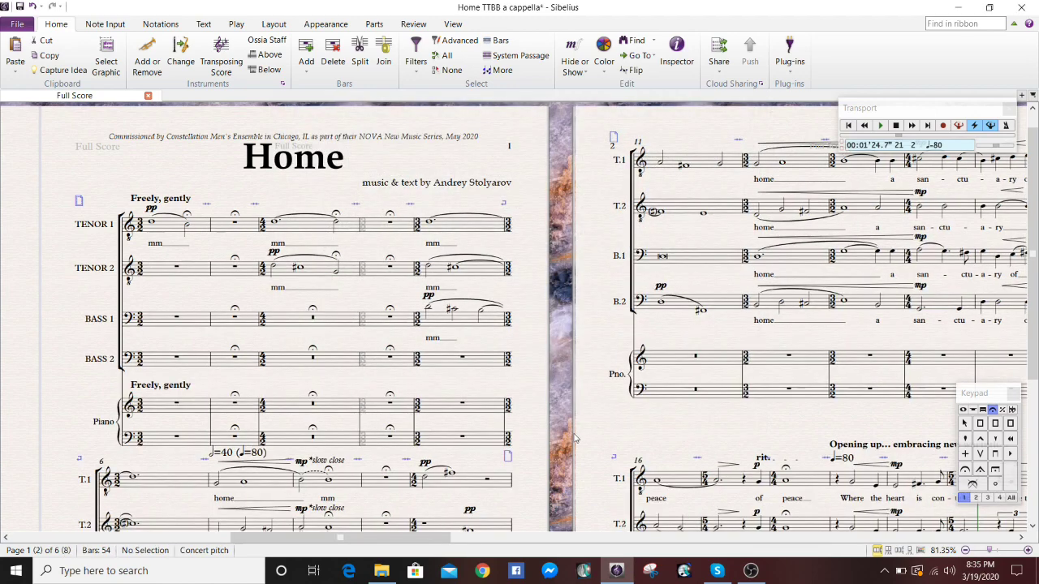
pyautogui.moveTo(576, 438); pyautogui.dragTo(614, 361)
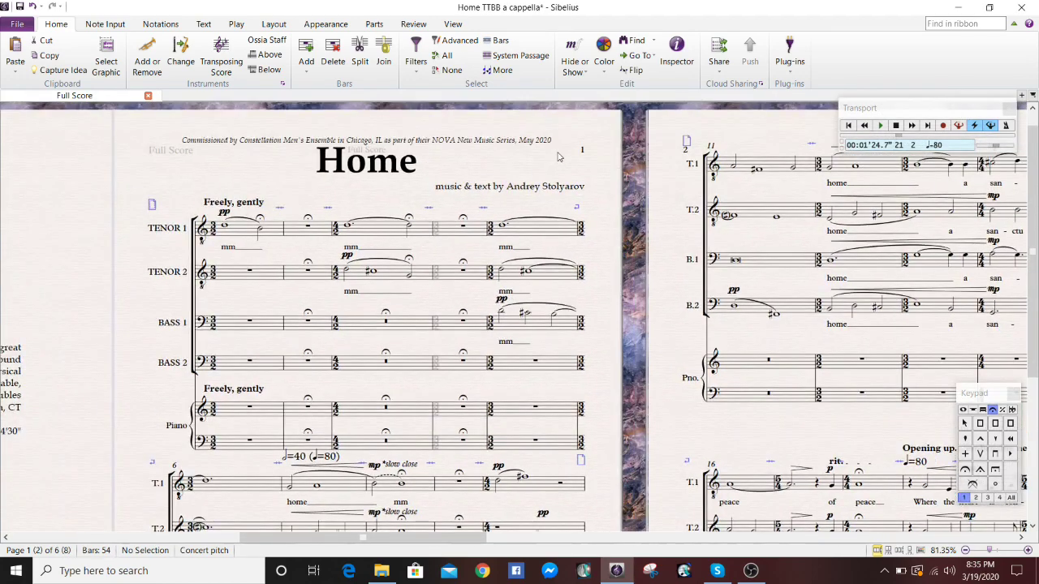
# - Reduce Tenor 1 and Tenor 2, bar 1 to the end, onto the existing Piano staff
pyautogui.click(231, 230)
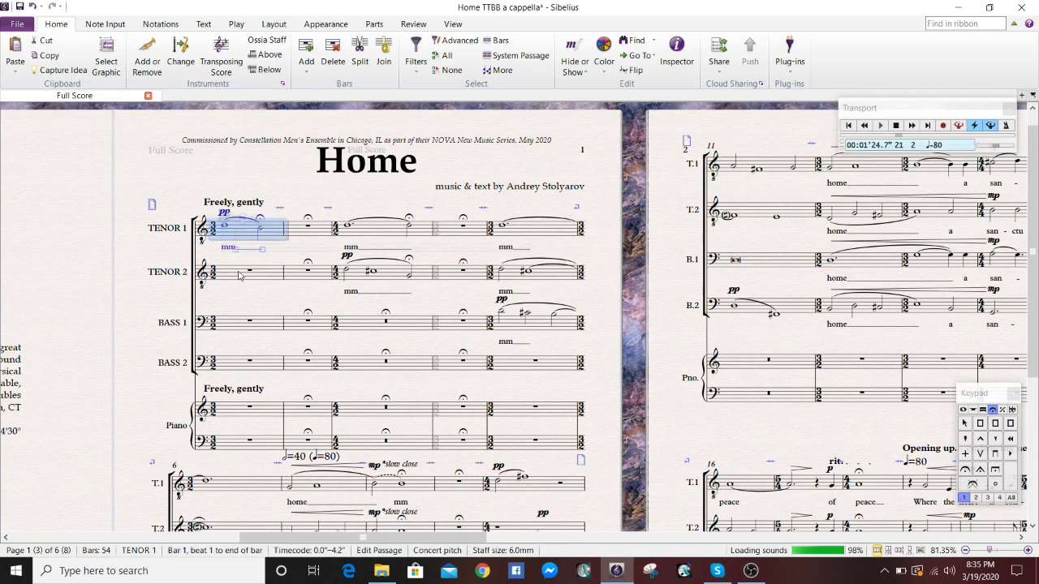
pyautogui.keyDown('shift'); pyautogui.click(238, 276); pyautogui.keyUp('shift')
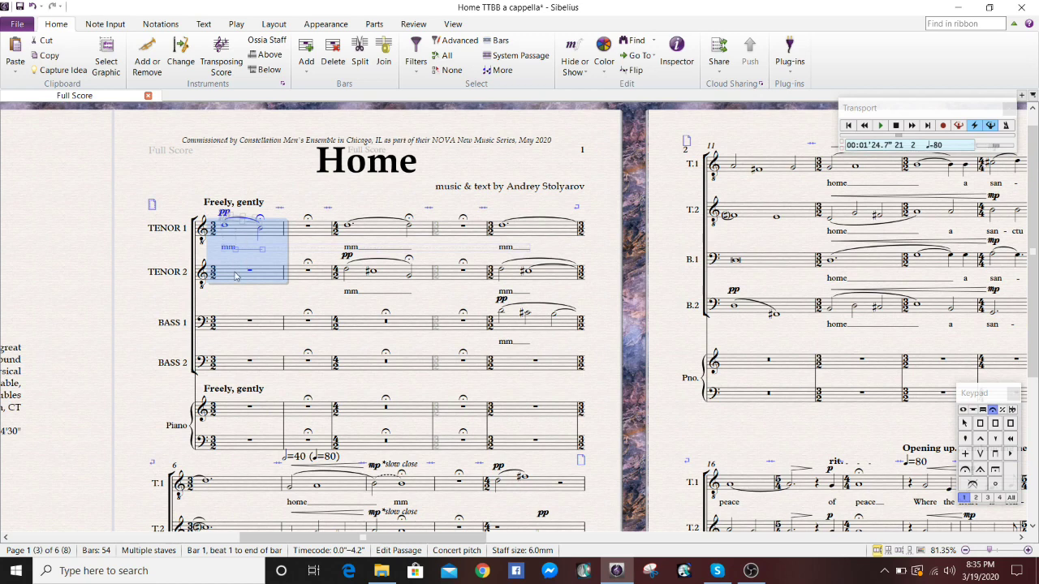
pyautogui.hotkey('ctrl', 'shift', 'End')
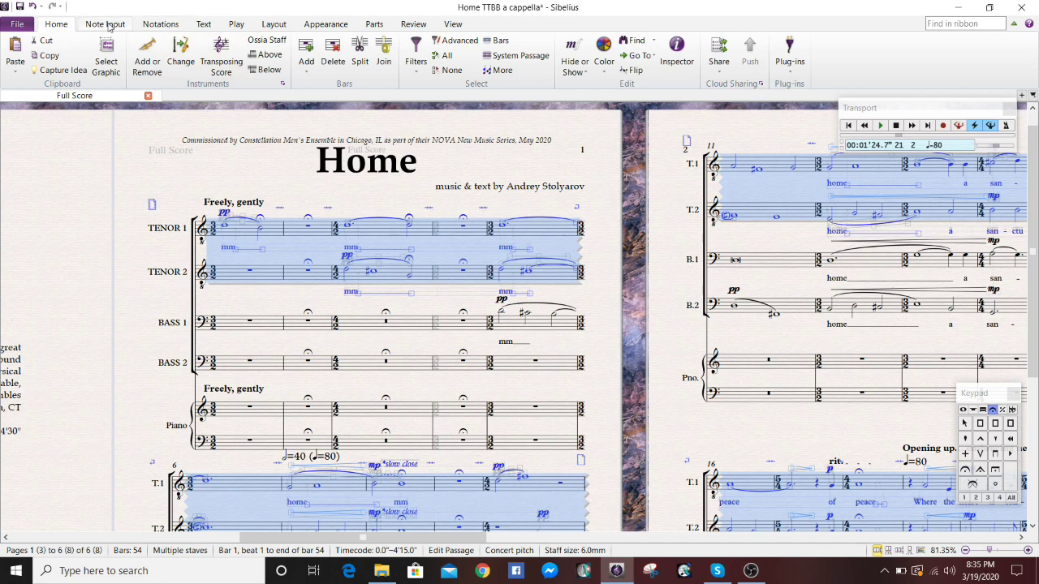
pyautogui.click(105, 25)
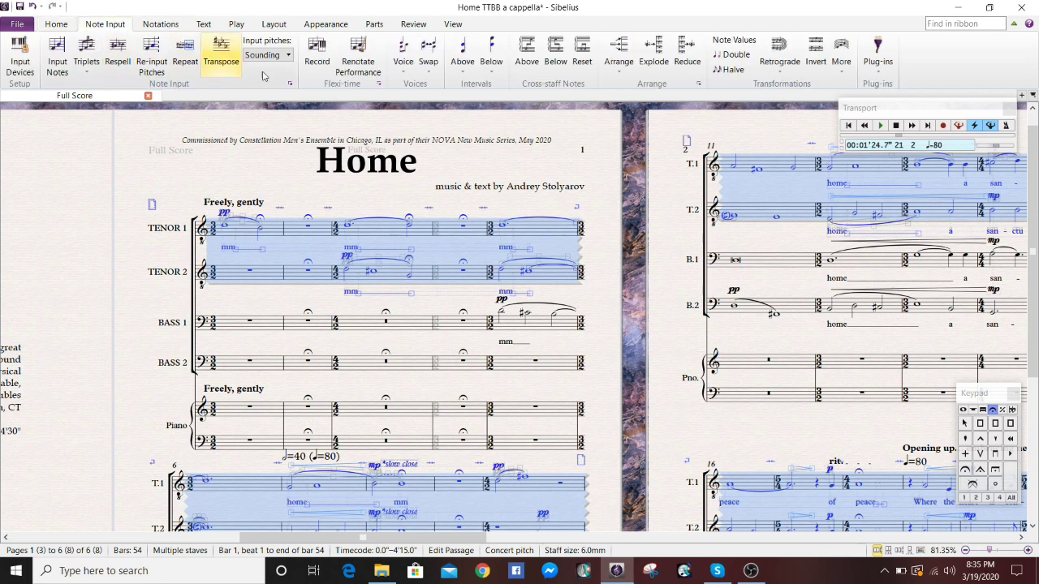
pyautogui.click(687, 57)
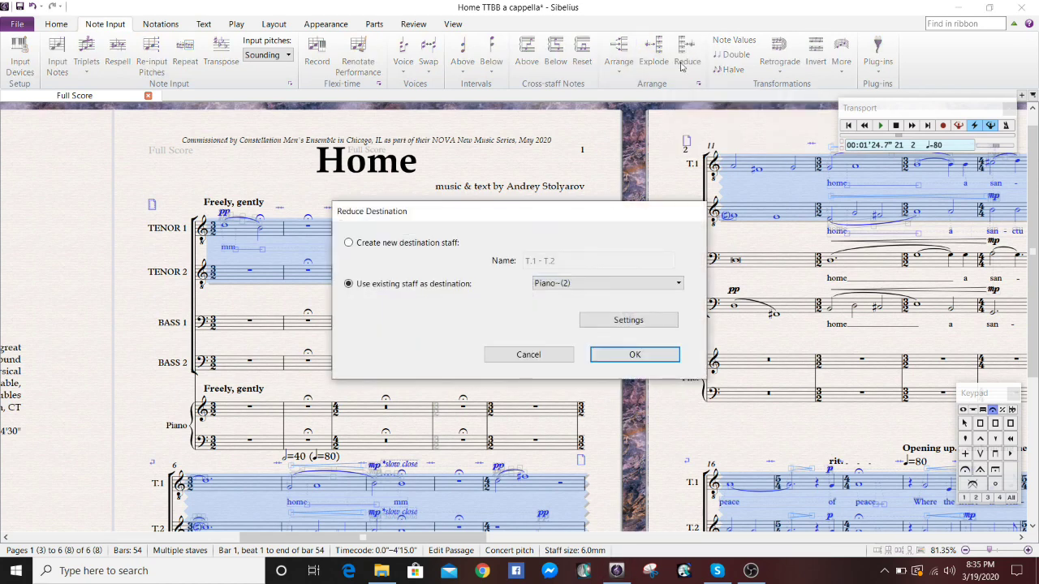
pyautogui.click(568, 283)
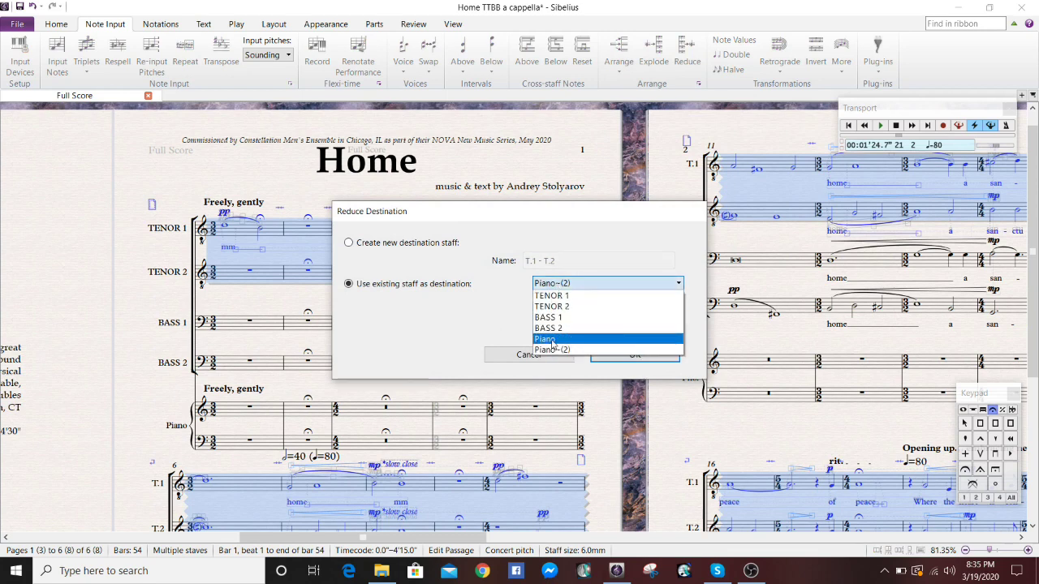
pyautogui.click(552, 340)
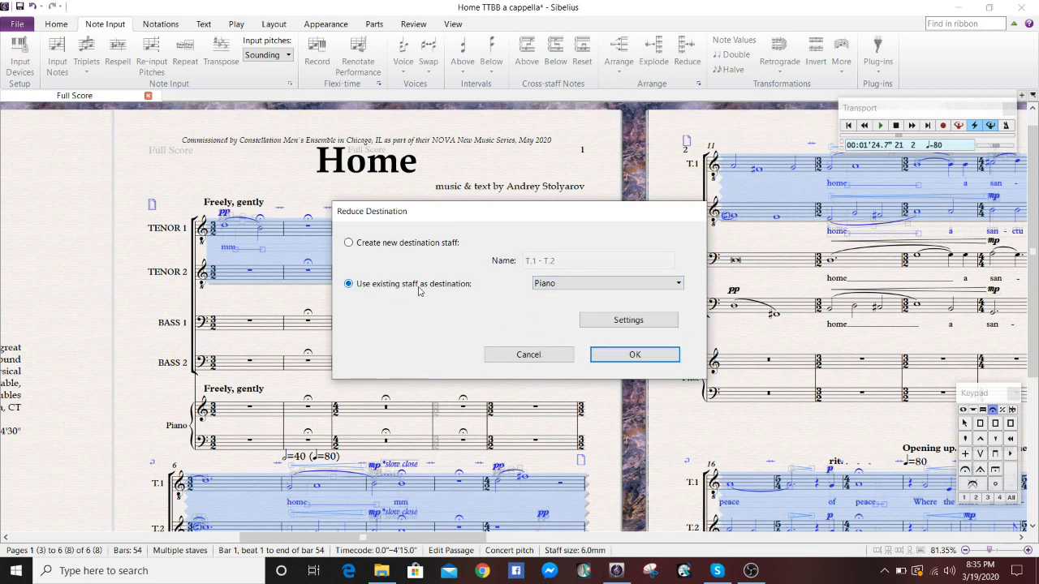
pyautogui.click(635, 356)
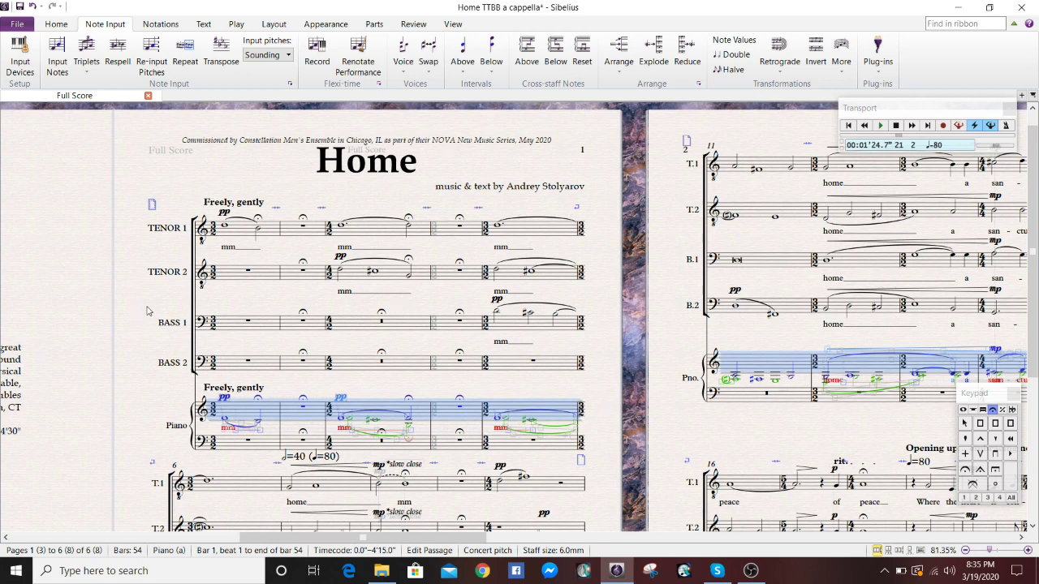
pyautogui.click(231, 324)
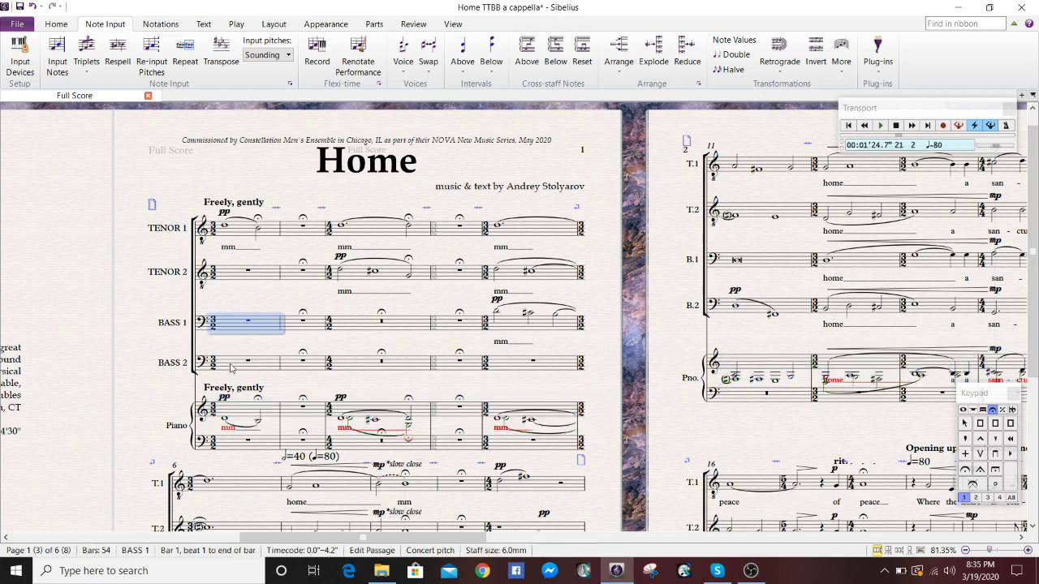
# - Reduce Bass 1 and Bass 2 through the whole score onto Piano (2), then clear the selection
pyautogui.keyDown('shift'); pyautogui.click(232, 367); pyautogui.keyUp('shift')
pyautogui.hotkey('ctrl', 'shift', 'End')
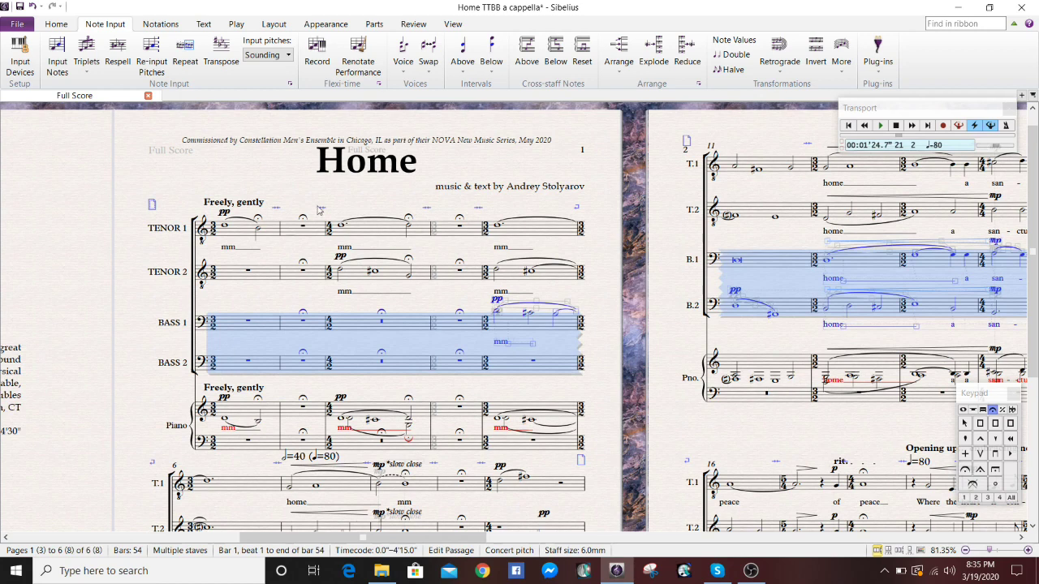
pyautogui.click(687, 52)
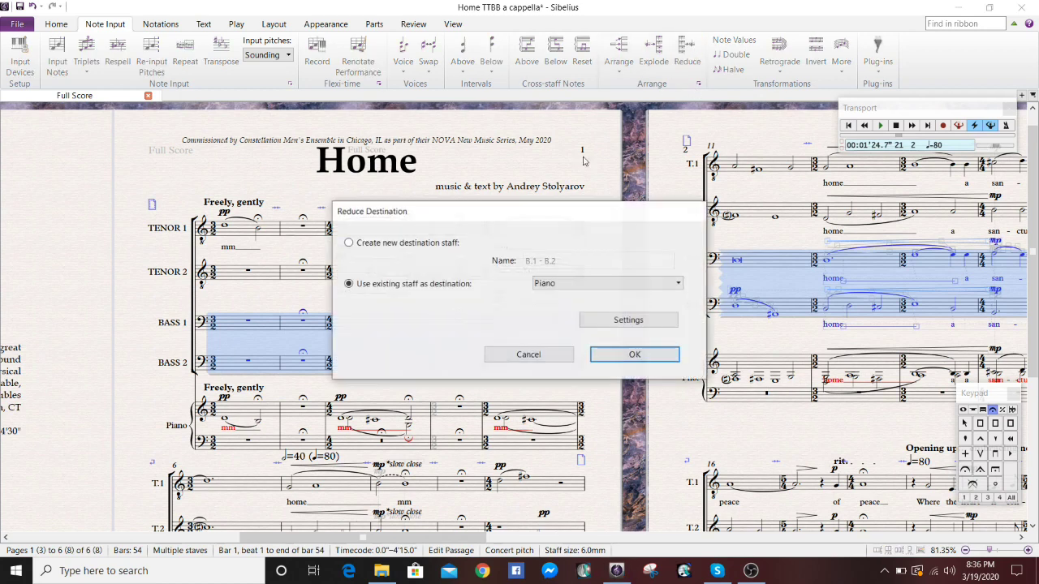
pyautogui.click(617, 283)
pyautogui.click(584, 354)
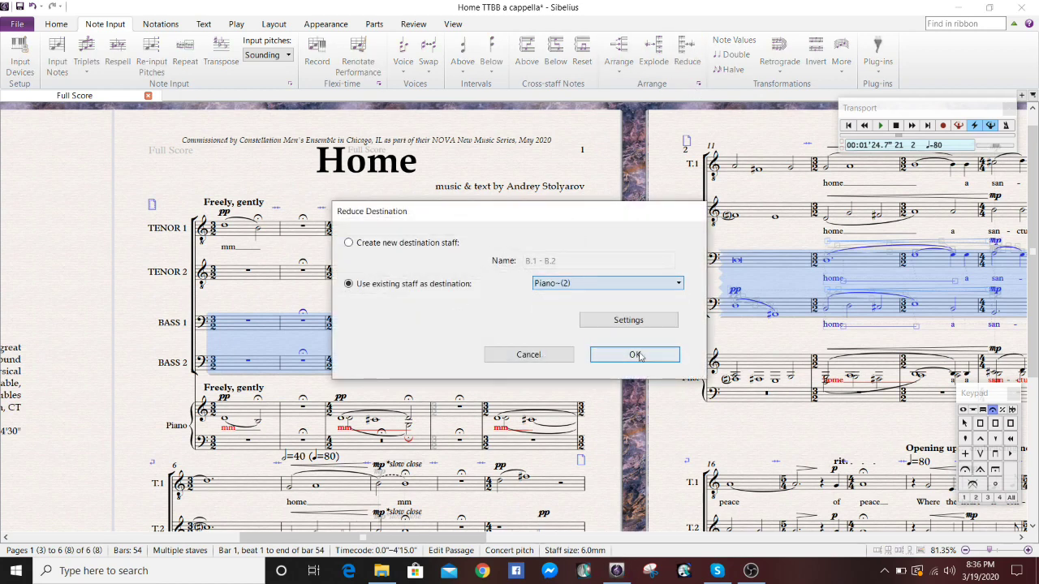
pyautogui.click(634, 354)
pyautogui.click(612, 436)
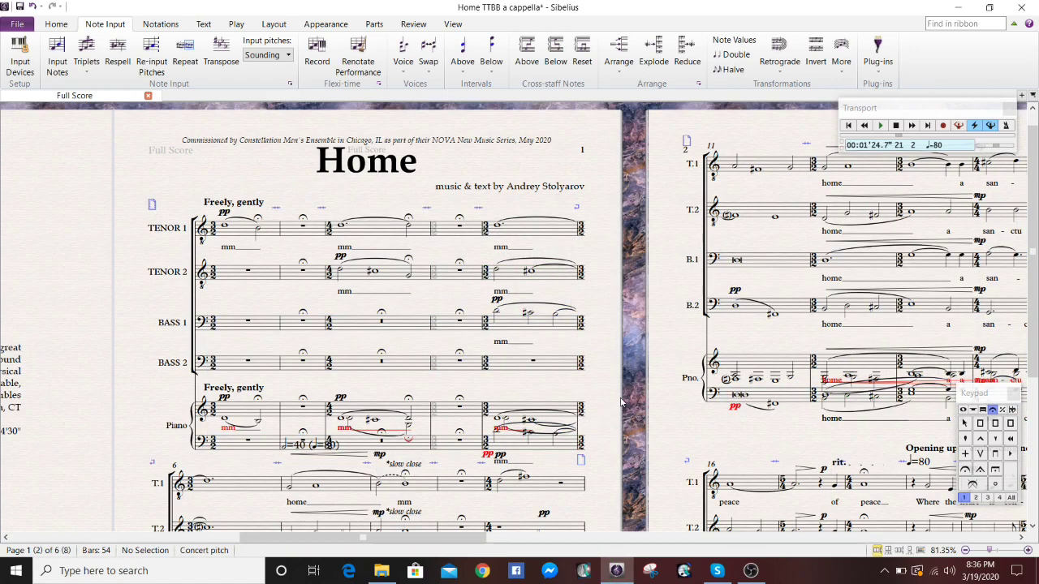
# - Filter both piano staves, bar 1 to the end, to Lyrics and delete them
pyautogui.moveTo(661, 406); pyautogui.dragTo(596, 284)
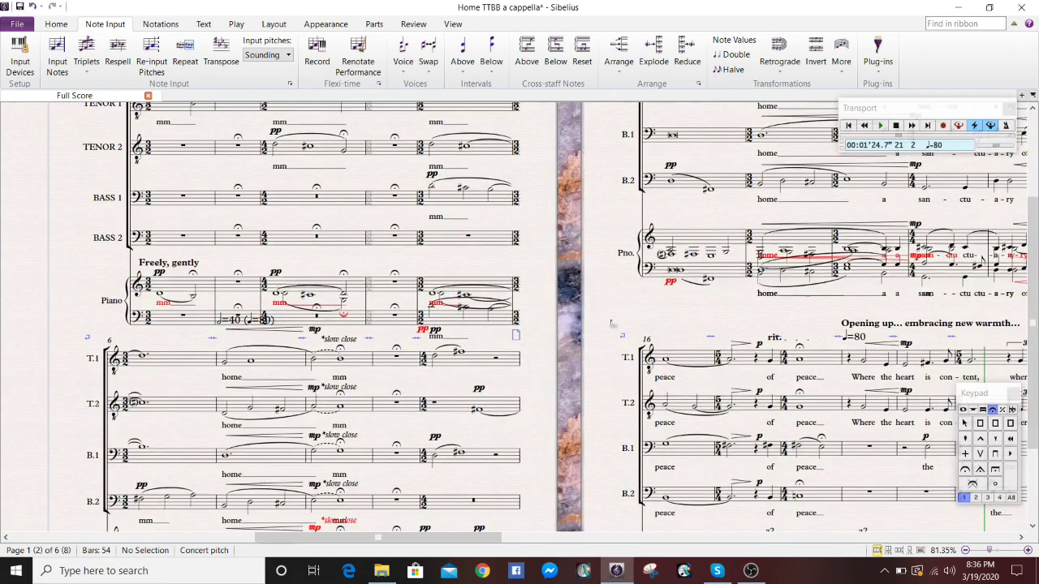
pyautogui.click(181, 289)
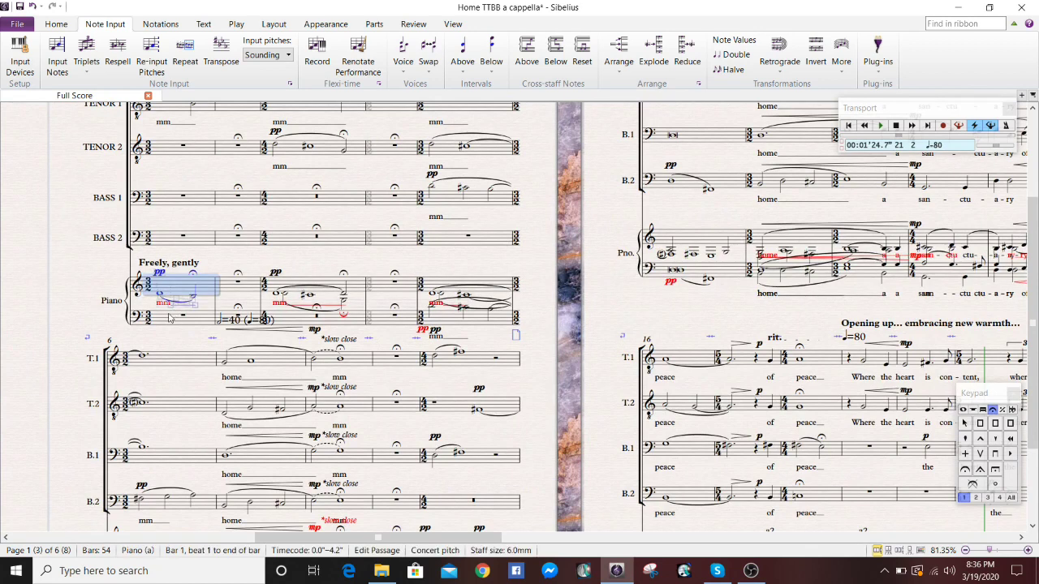
pyautogui.keyDown('shift'); pyautogui.click(166, 319); pyautogui.keyUp('shift')
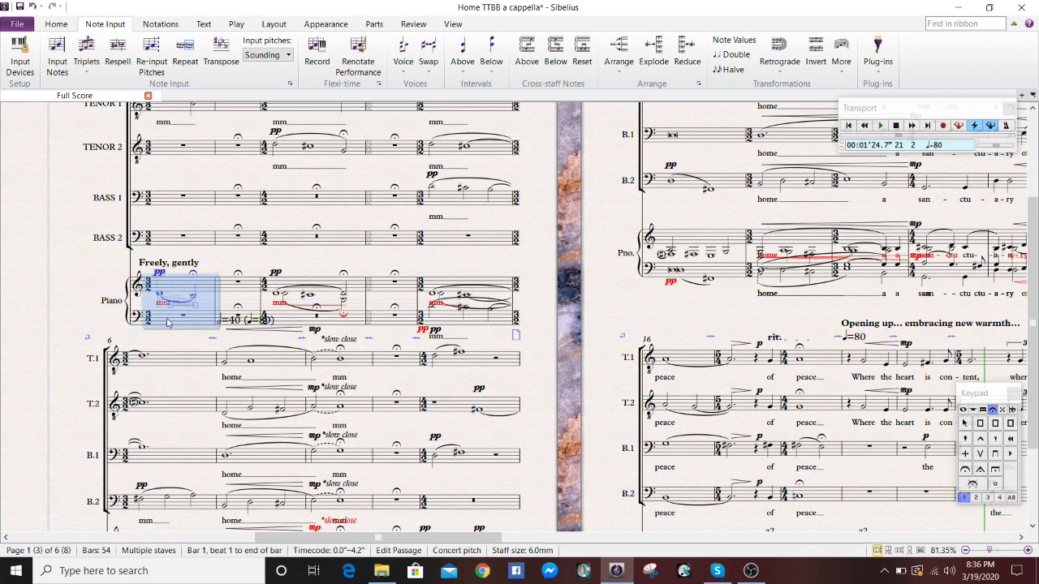
pyautogui.hotkey('ctrl', 'shift', 'End')
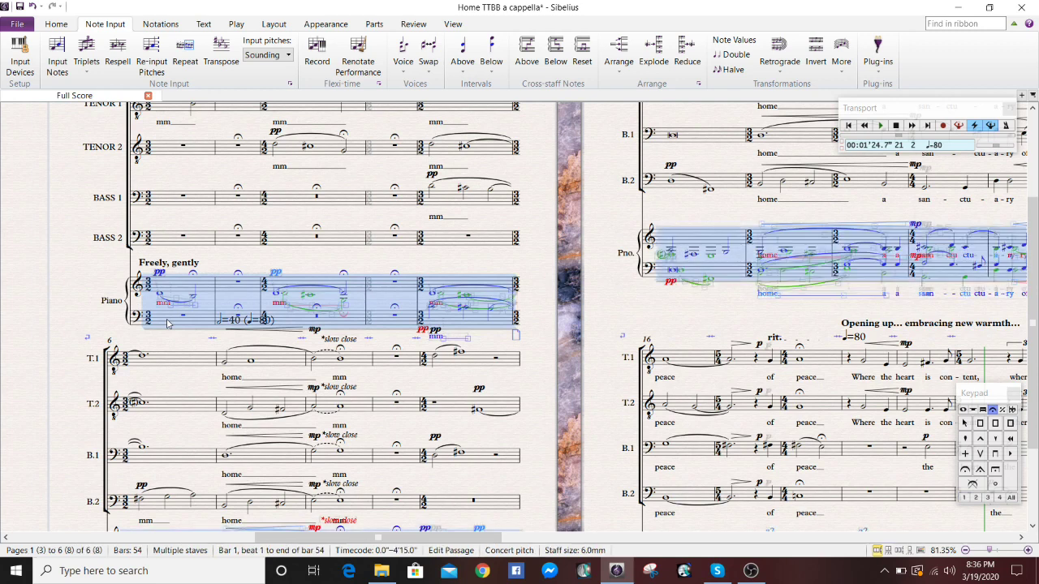
pyautogui.click(56, 24)
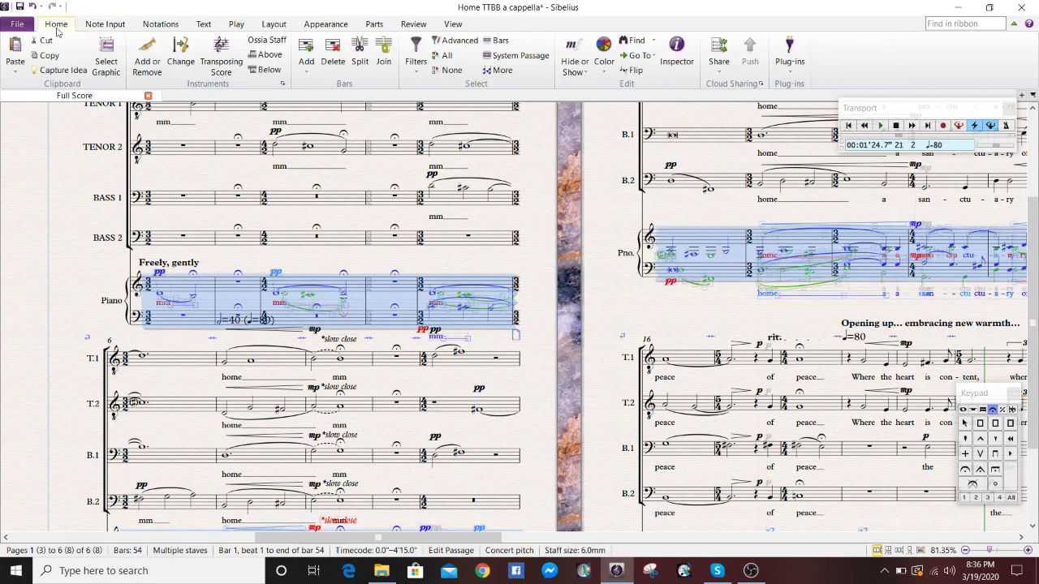
pyautogui.click(416, 65)
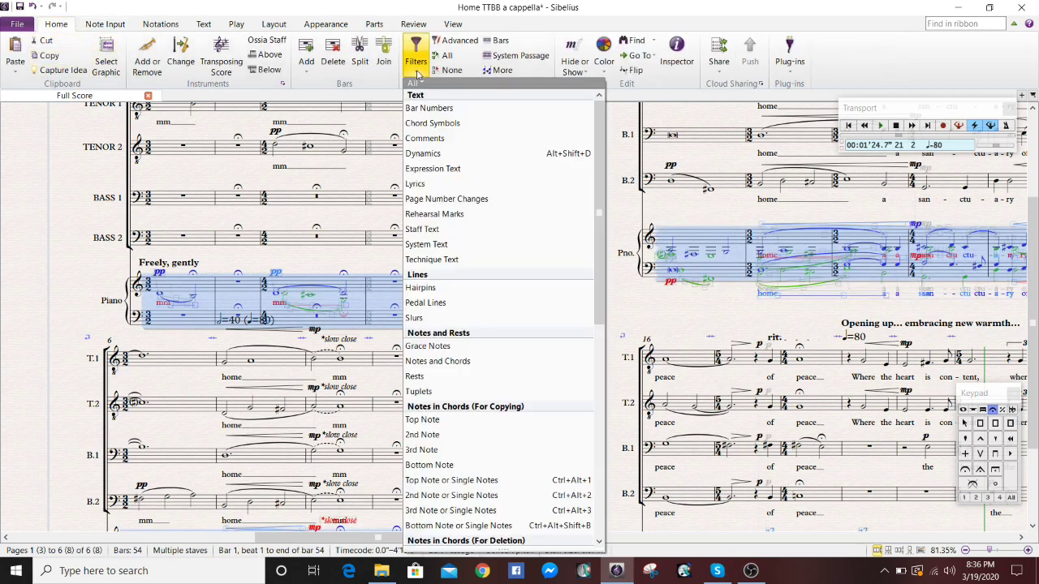
pyautogui.click(445, 186)
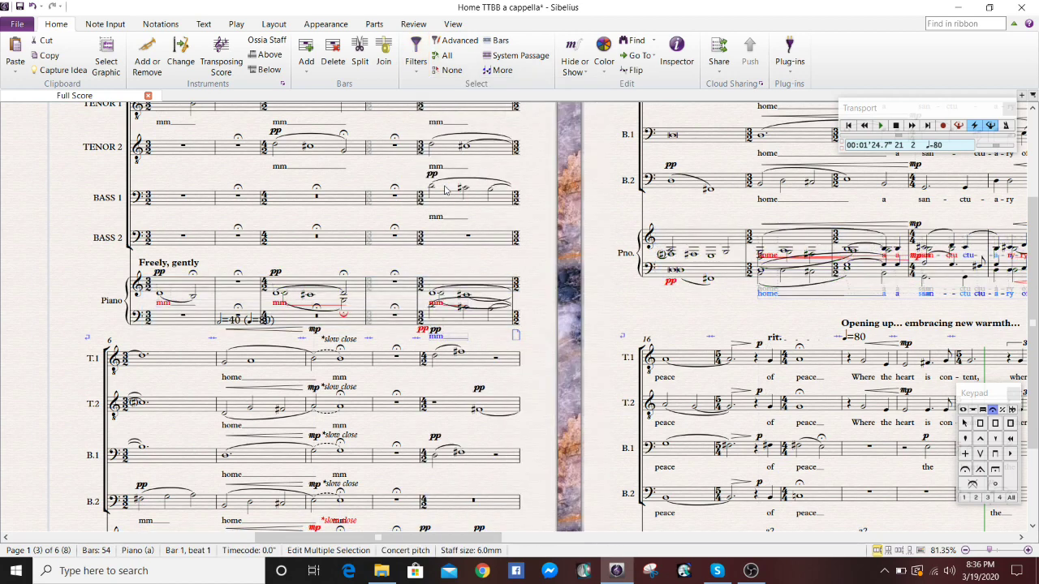
pyautogui.press('Delete')
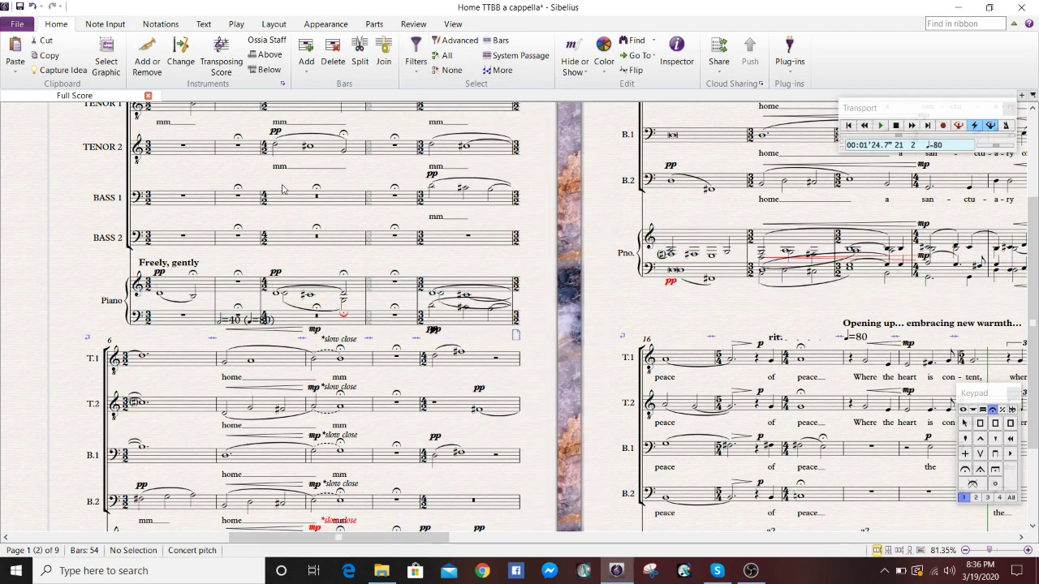
# - Filter both piano staves, bar 1 to the end, to Dynamics and delete them
pyautogui.click(183, 292)
pyautogui.keyDown('shift'); pyautogui.click(177, 321); pyautogui.keyUp('shift')
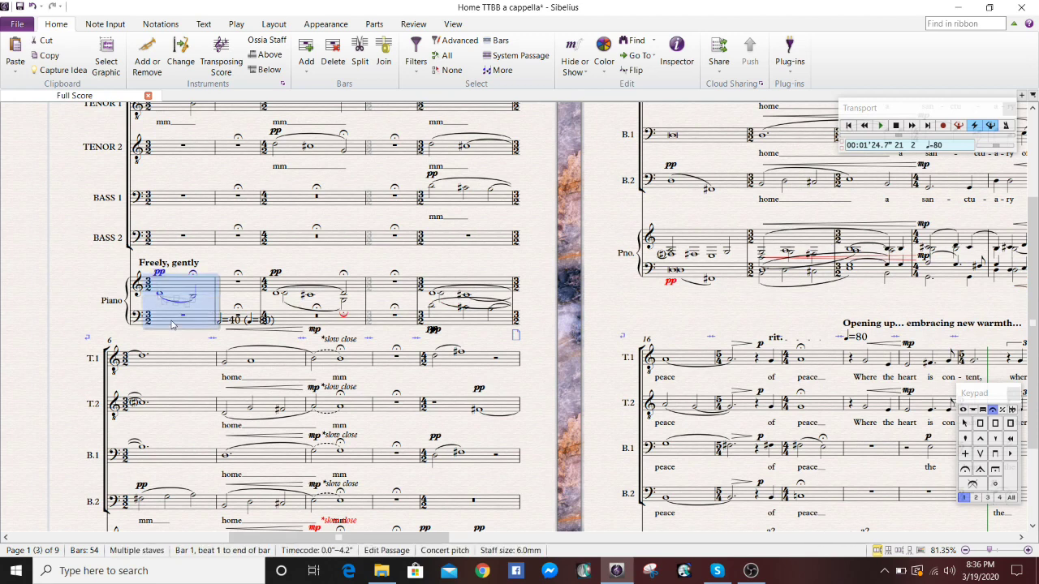
pyautogui.hotkey('ctrl', 'shift', 'End')
pyautogui.click(415, 55)
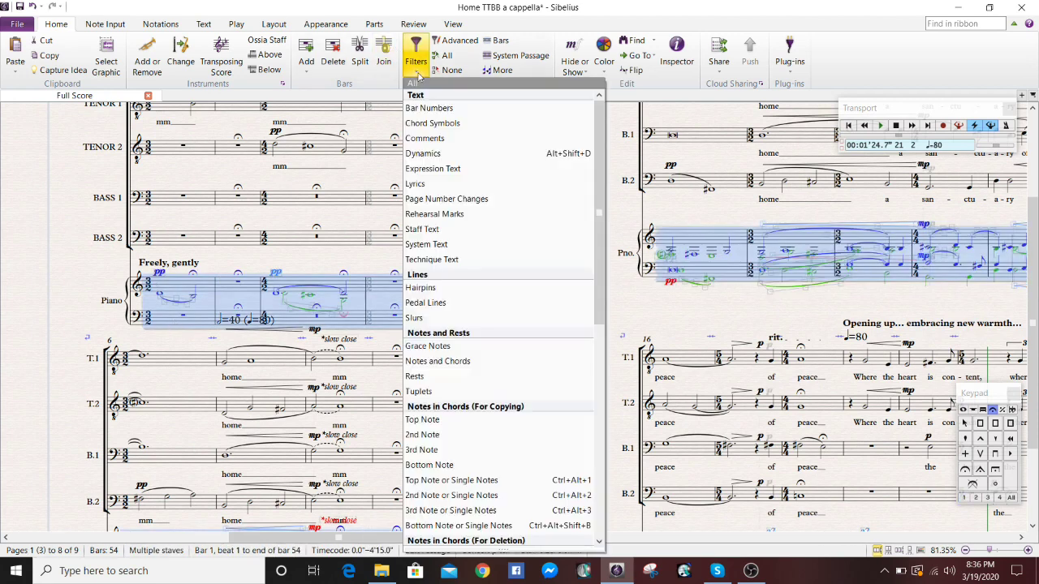
pyautogui.click(442, 154)
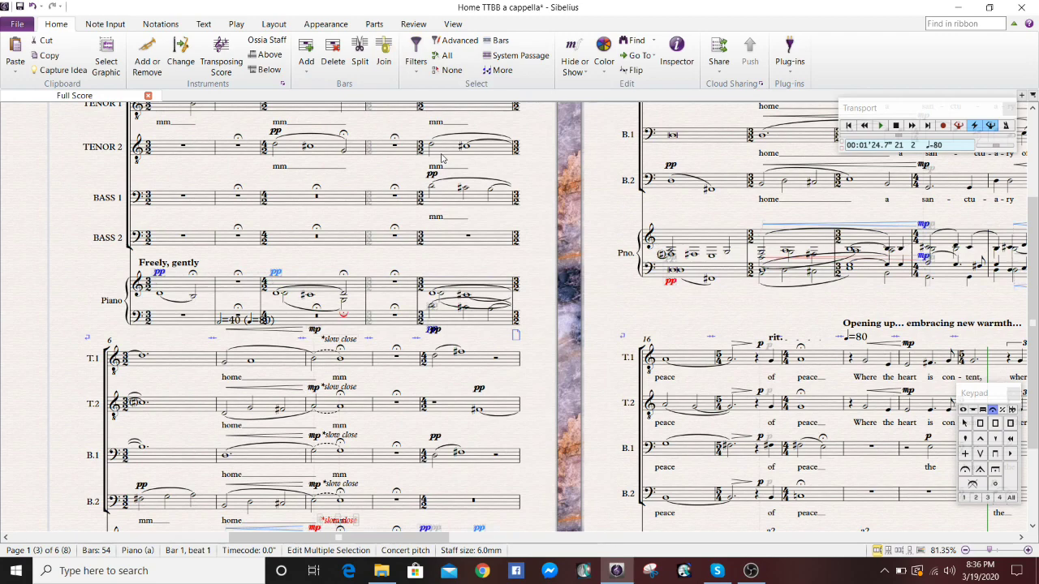
pyautogui.press('Delete')
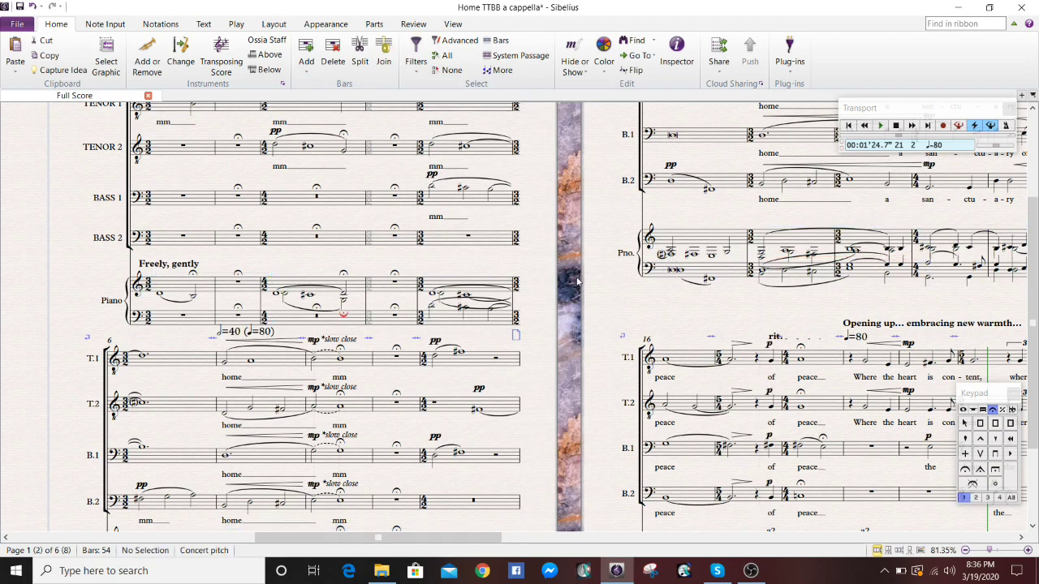
pyautogui.moveTo(590, 289); pyautogui.dragTo(571, 241)
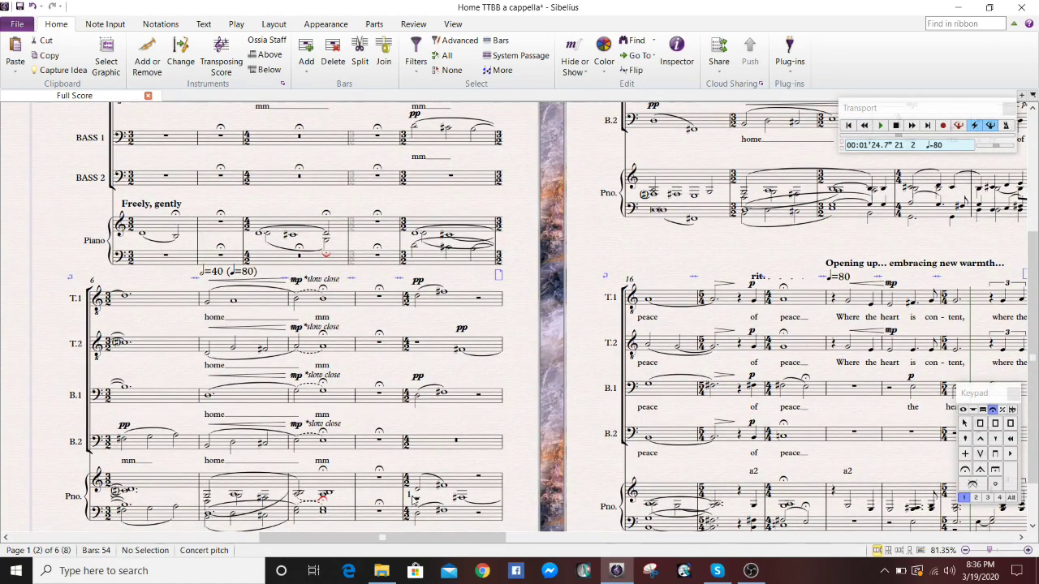
# - Select both piano staves, bar 1 to the end, and filter the selection to Staff Text
pyautogui.click(162, 231)
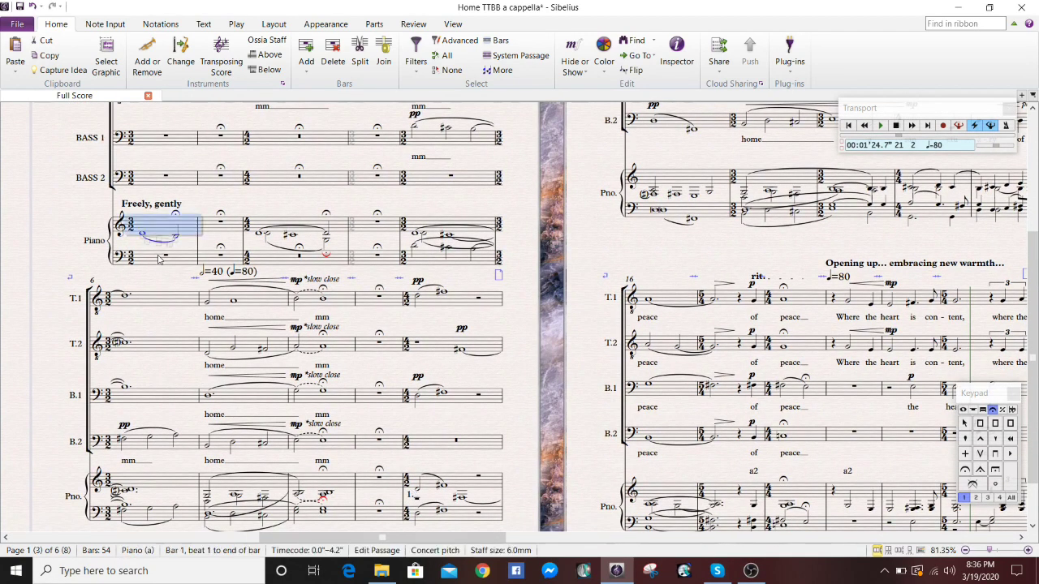
pyautogui.keyDown('shift'); pyautogui.click(154, 265); pyautogui.keyUp('shift')
pyautogui.hotkey('ctrl', 'shift', 'End')
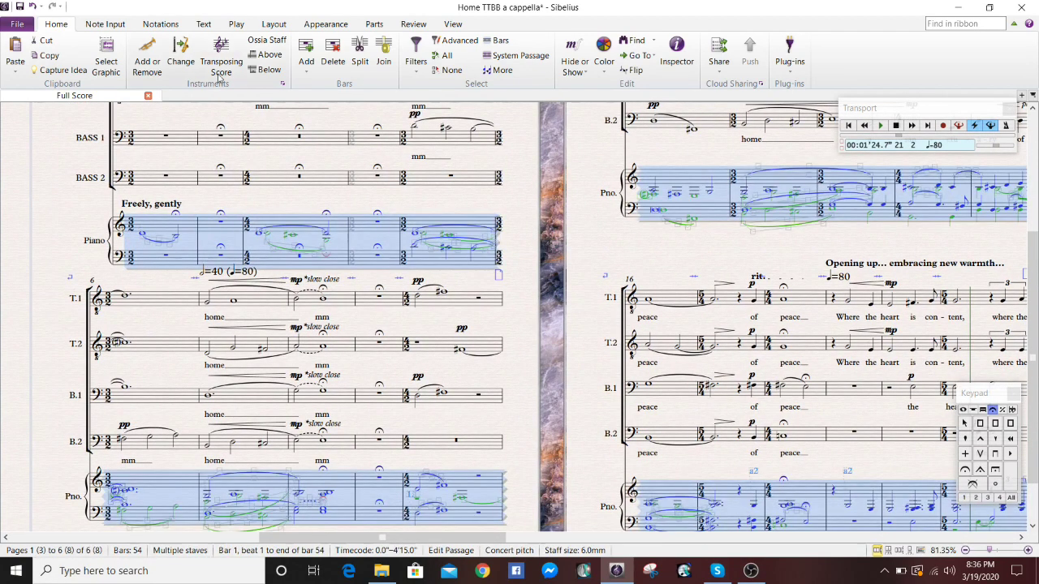
pyautogui.click(422, 68)
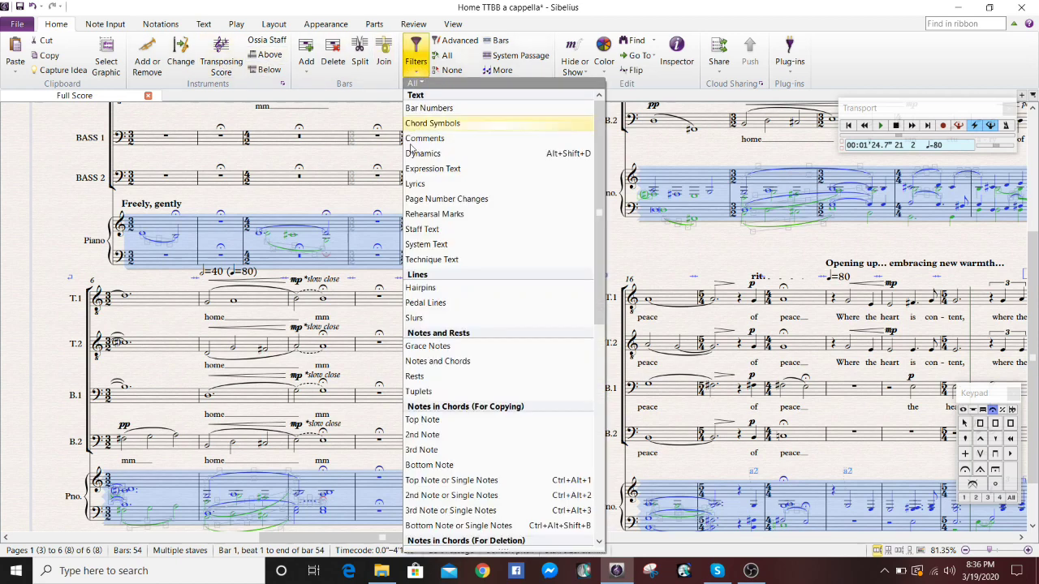
pyautogui.click(436, 230)
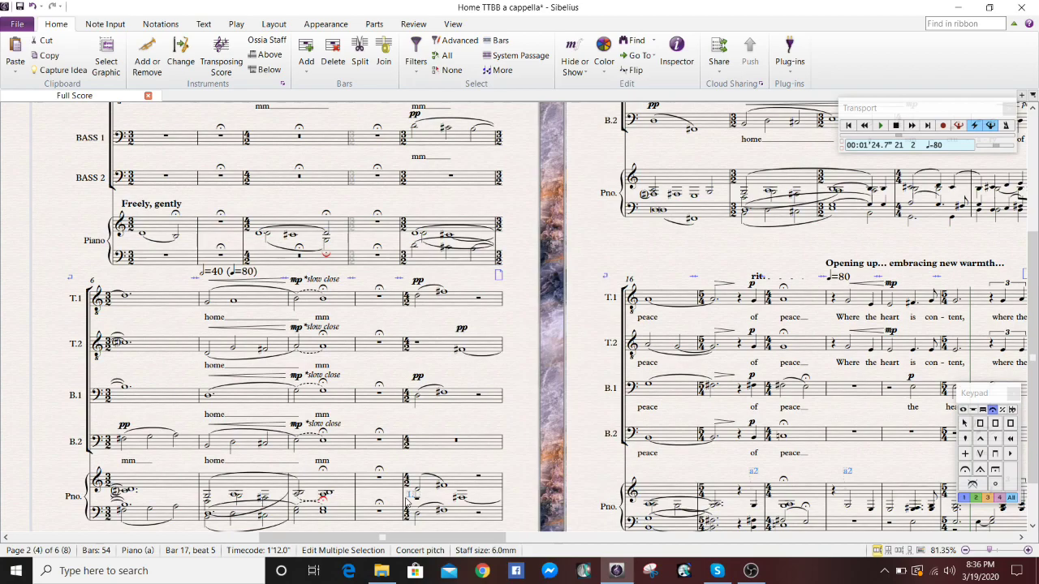
pyautogui.press('Escape')
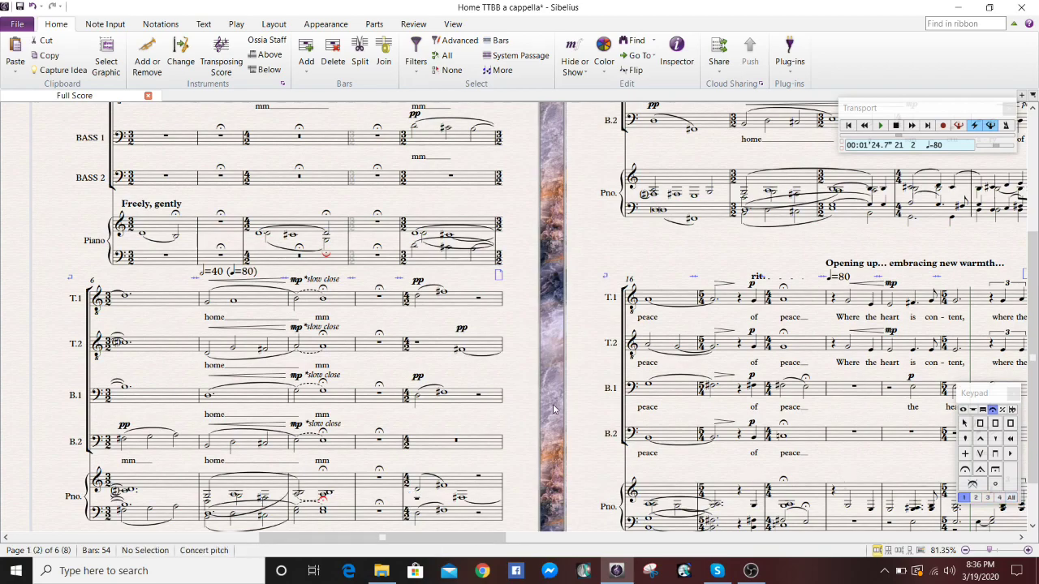
pyautogui.moveTo(568, 295); pyautogui.dragTo(479, 307)
pyautogui.moveTo(500, 204); pyautogui.dragTo(393, 215)
pyautogui.moveTo(509, 219); pyautogui.dragTo(479, 294)
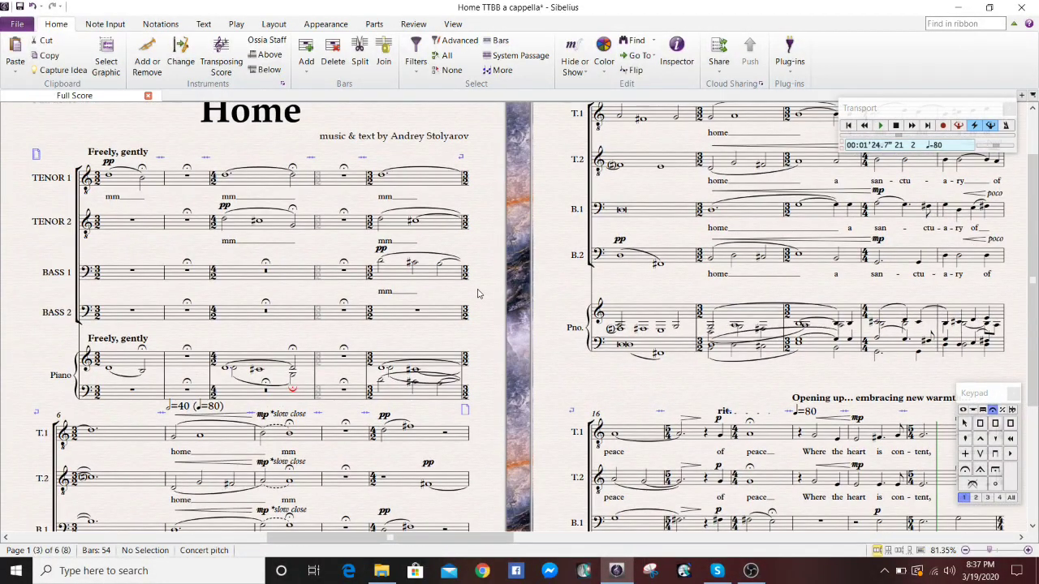